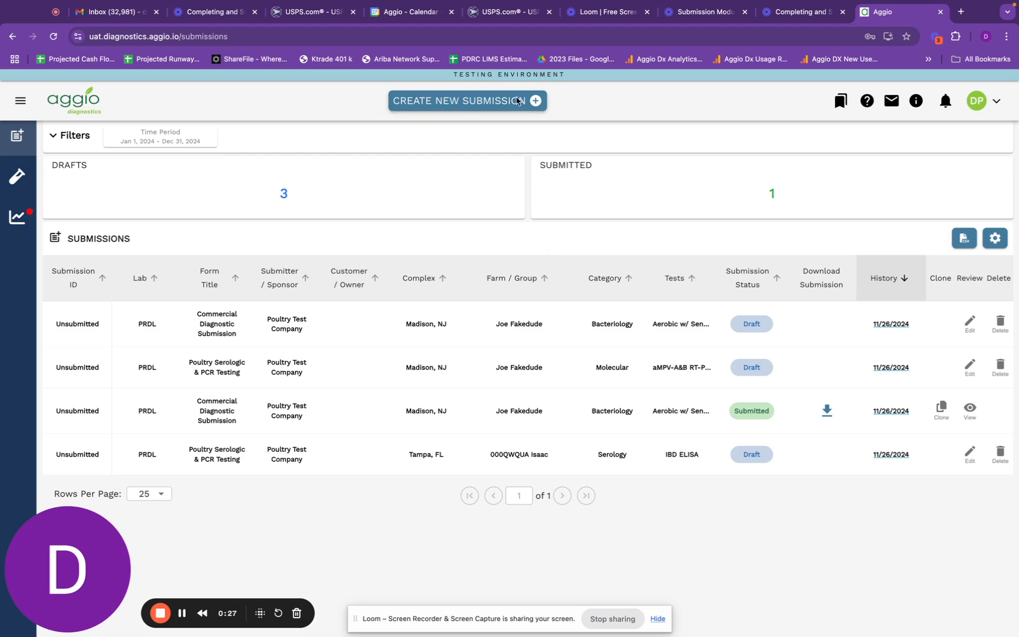
- Create a new PRDL Poultry Commercial Diagnostic Submission form
click(514, 105)
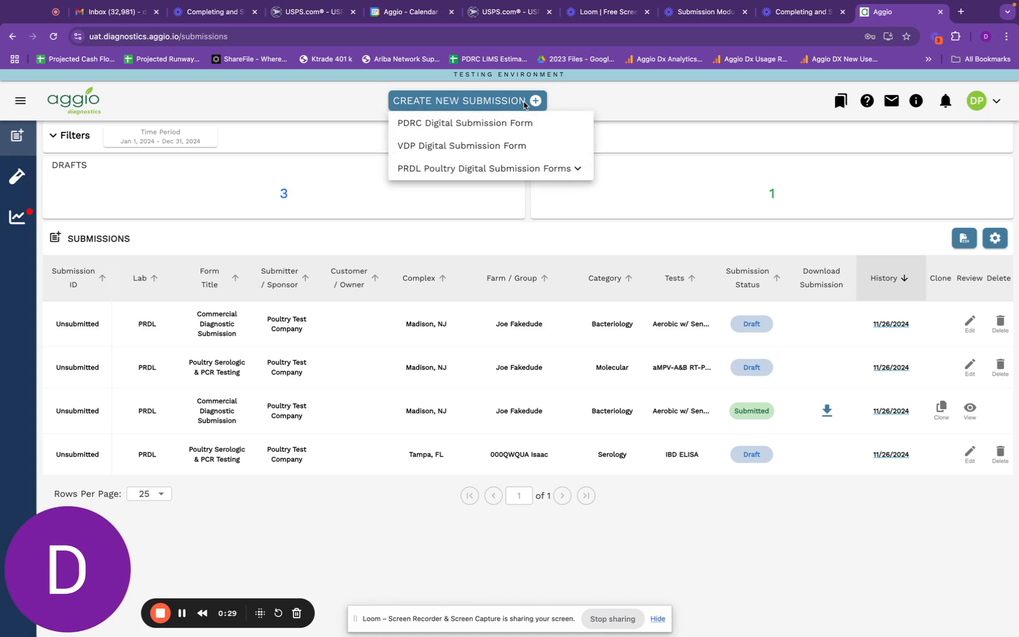
click(551, 169)
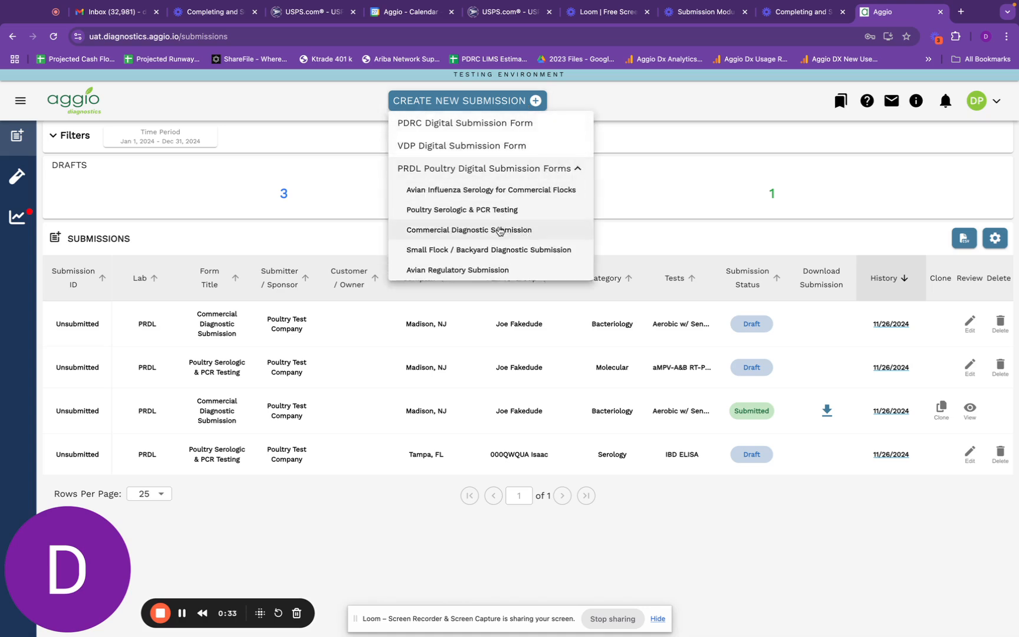
click(498, 230)
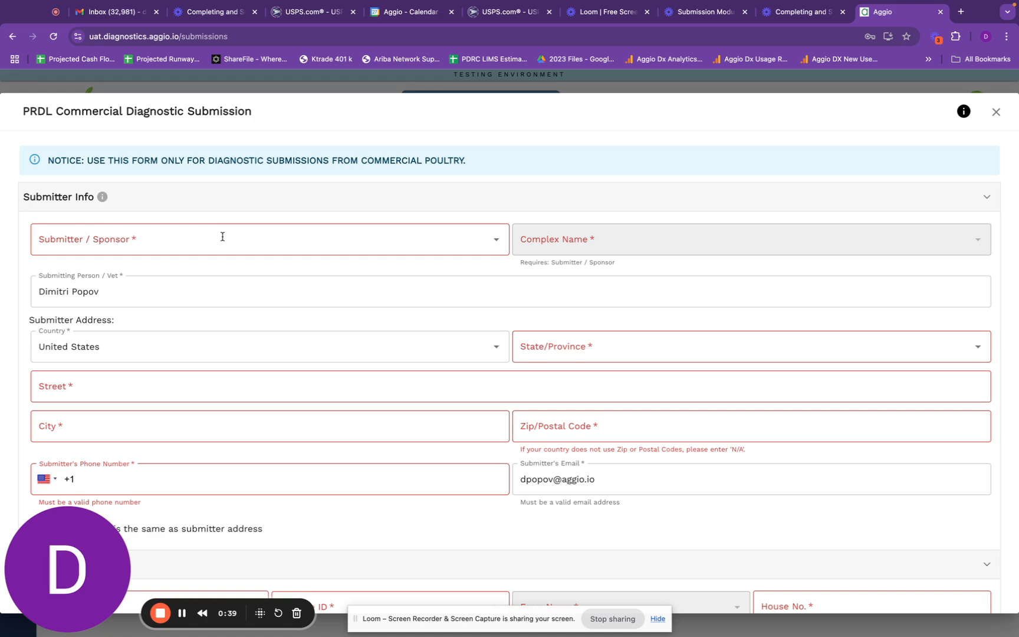
- Choose Poultry Test Company as the submitter/sponsor and Madison, NJ as the complex
click(222, 237)
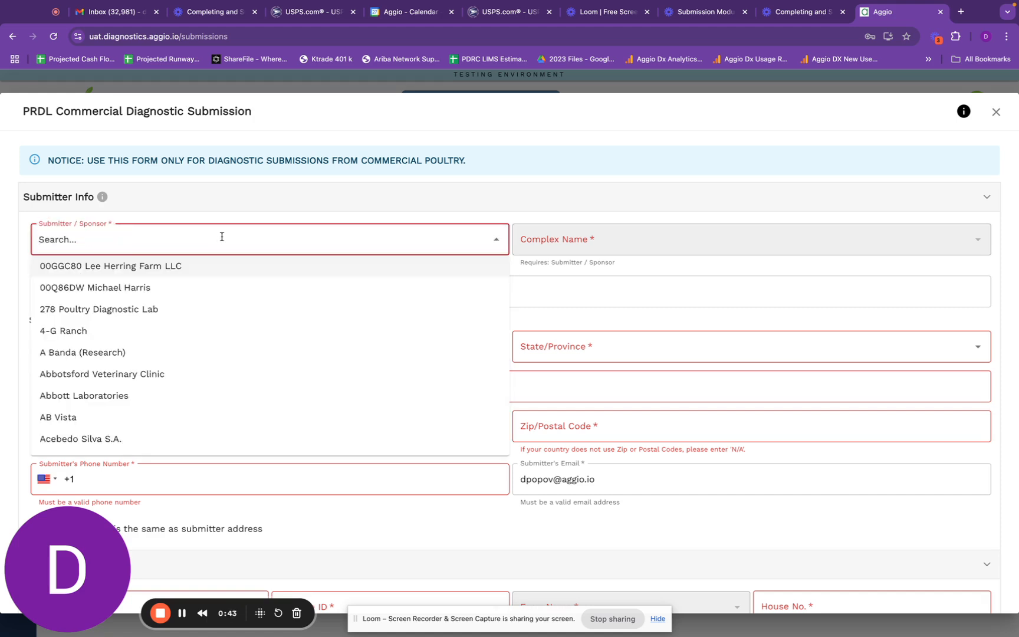
text(Test)
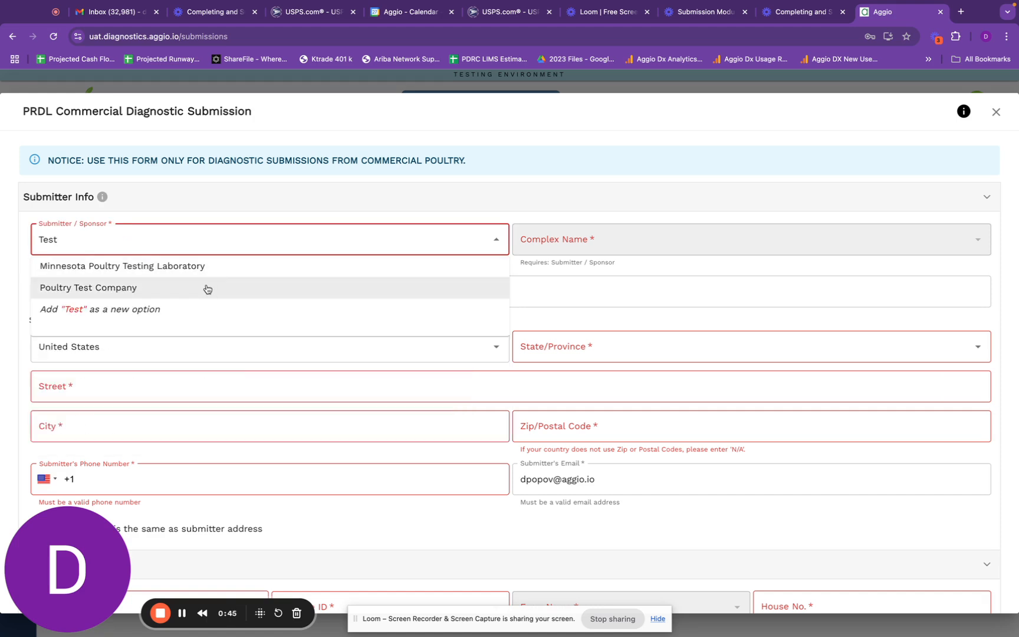
click(205, 289)
click(608, 239)
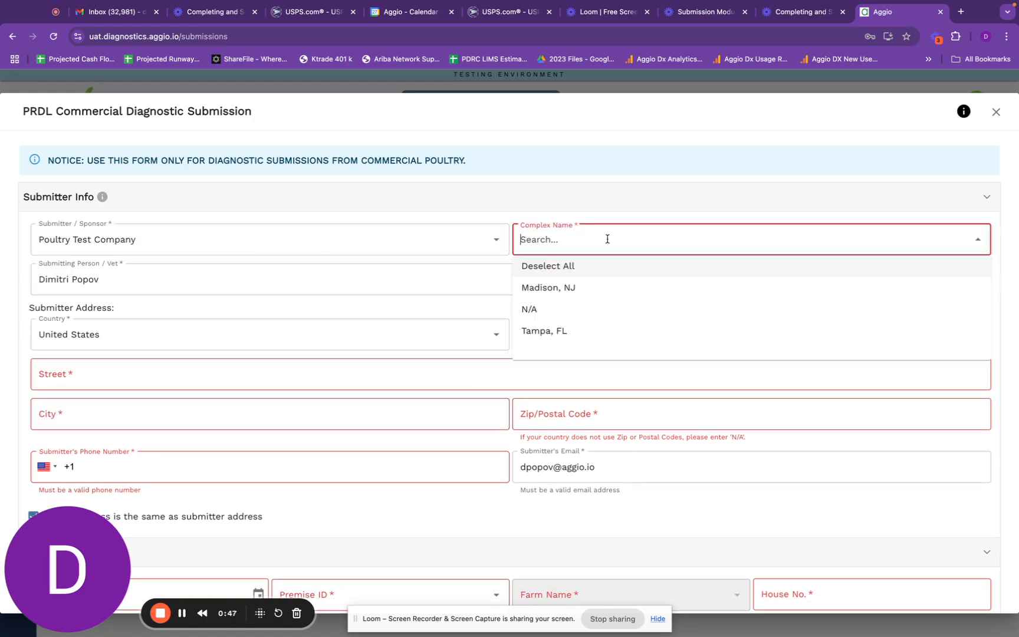
click(591, 289)
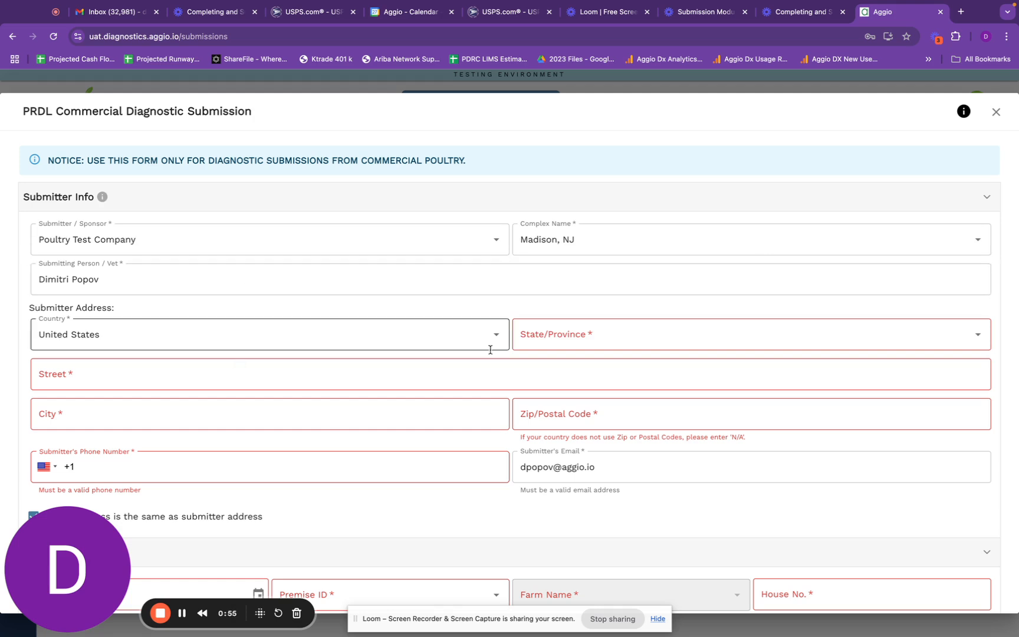
- Set the state to New Jersey and fill in the street address, city, zip code and phone number
click(562, 340)
text(new jer)
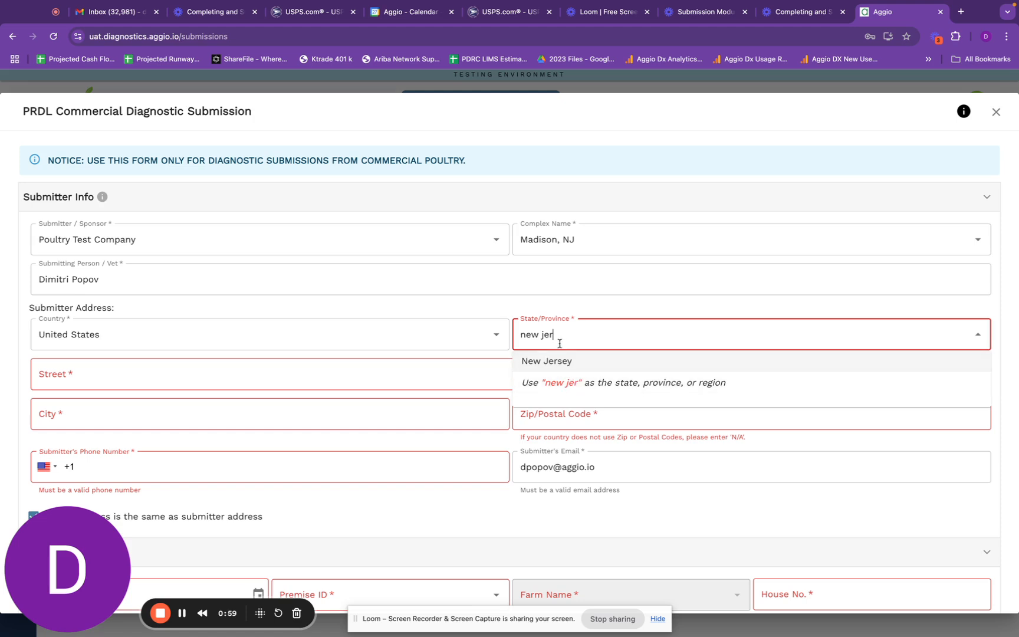
click(562, 361)
click(314, 379)
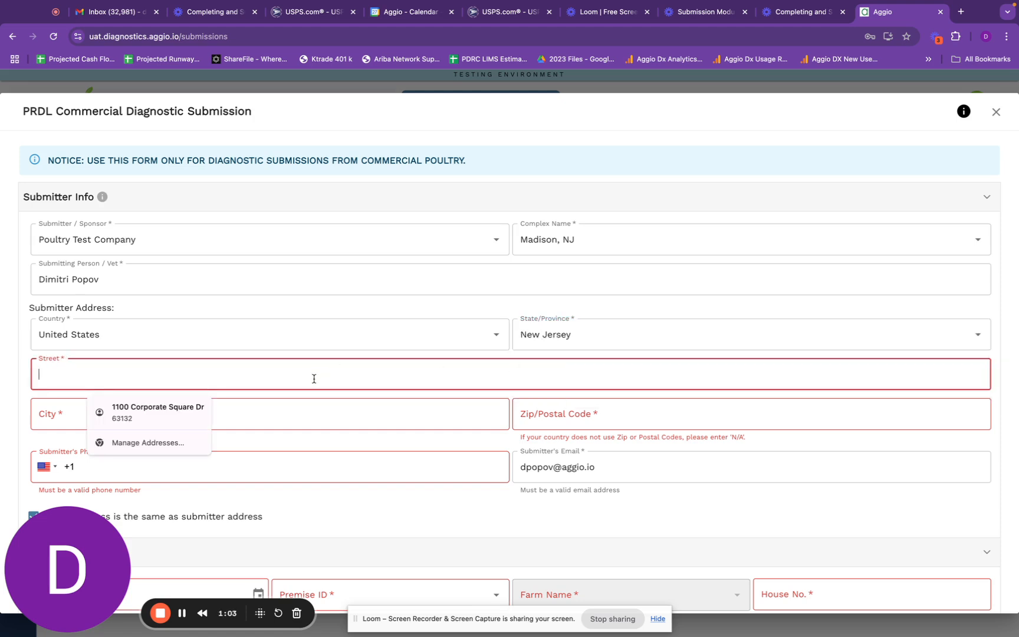
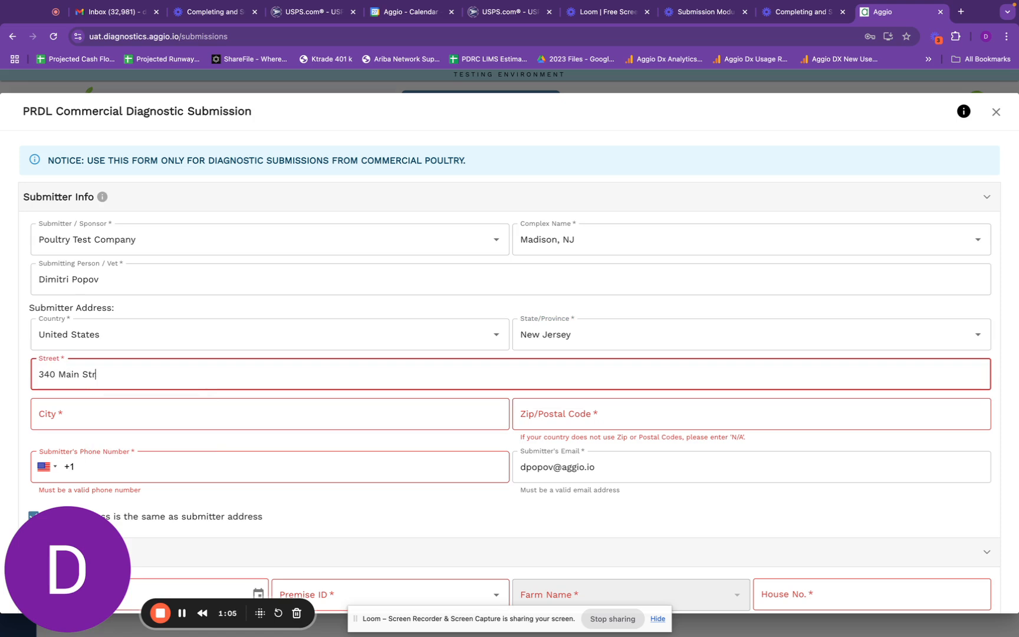
click(294, 413)
text(Madison)
click(587, 412)
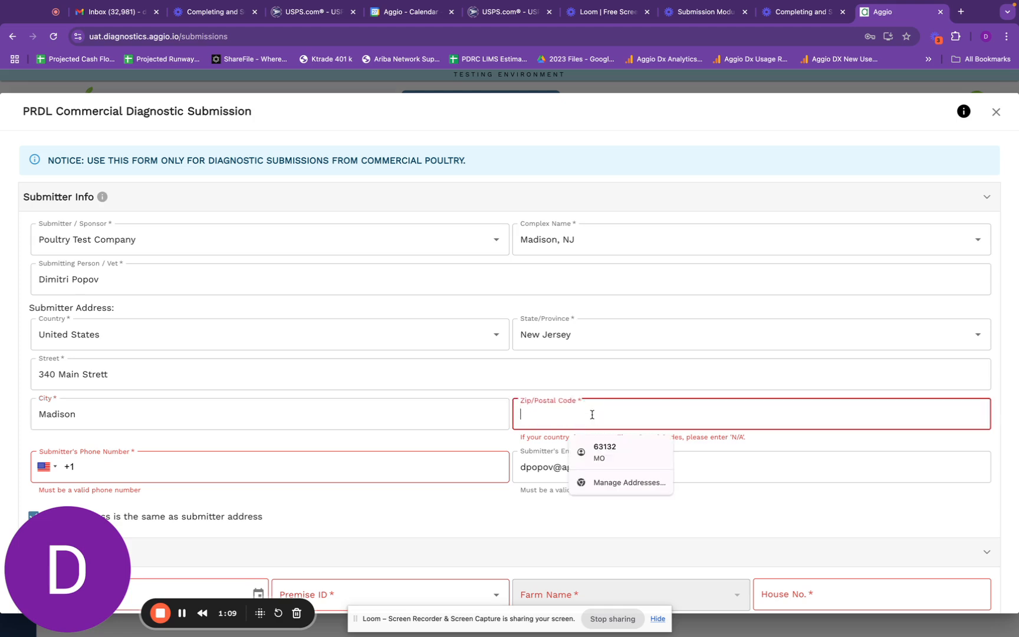
text(07940)
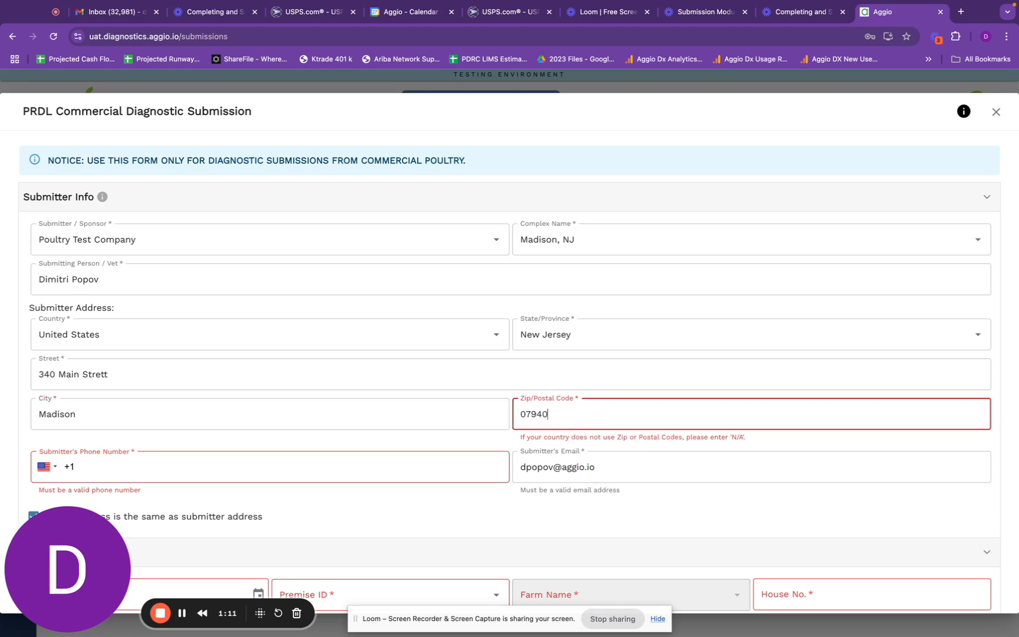
click(431, 467)
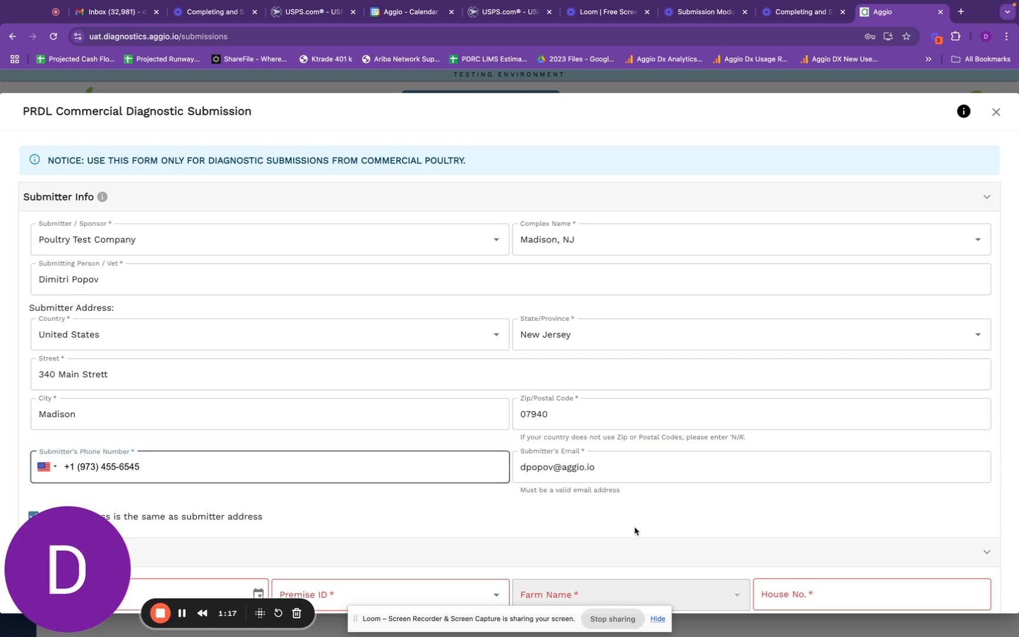
scroll(635, 531, down, 3)
scroll(576, 374, down, 3)
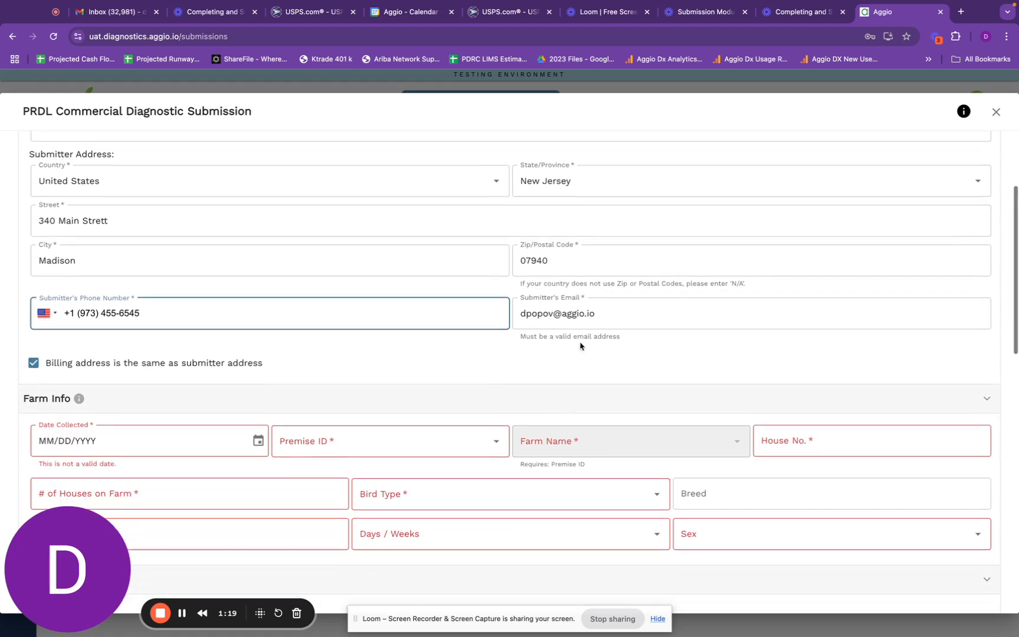
scroll(511, 399, down, 4)
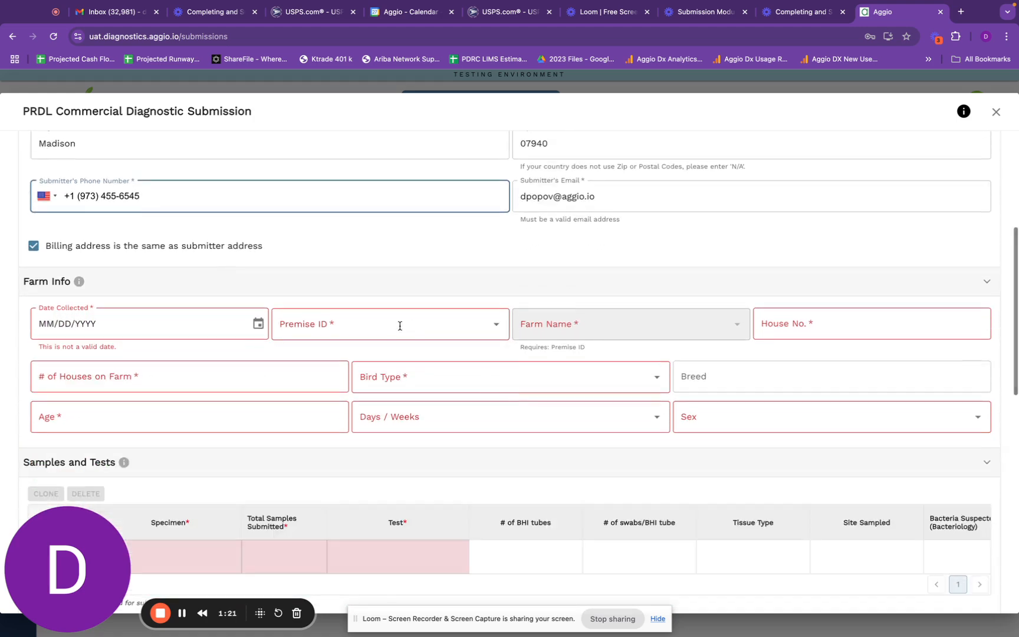
scroll(401, 326, down, 1)
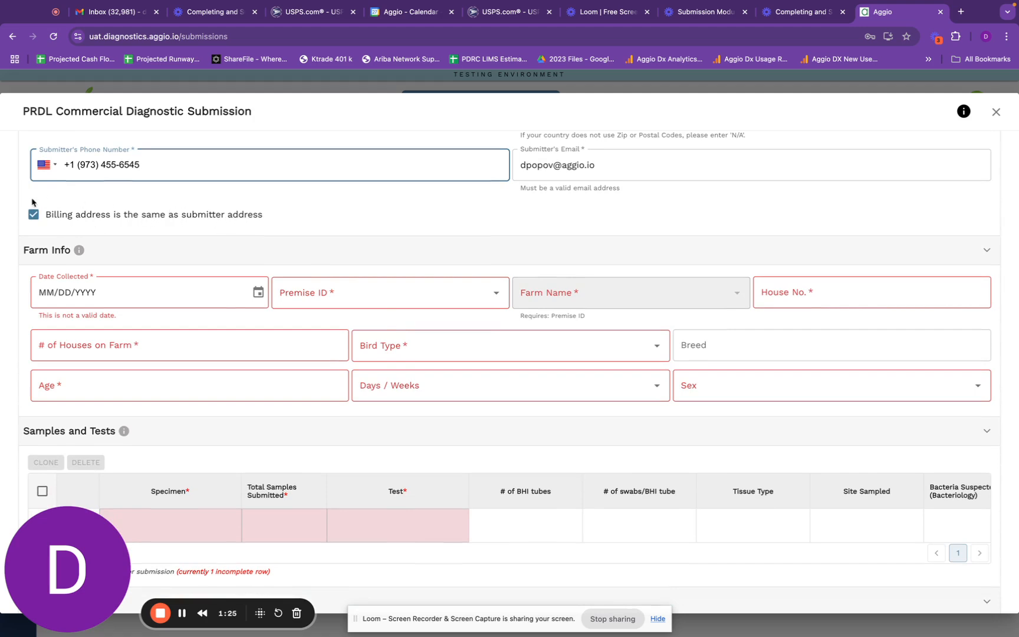
click(34, 215)
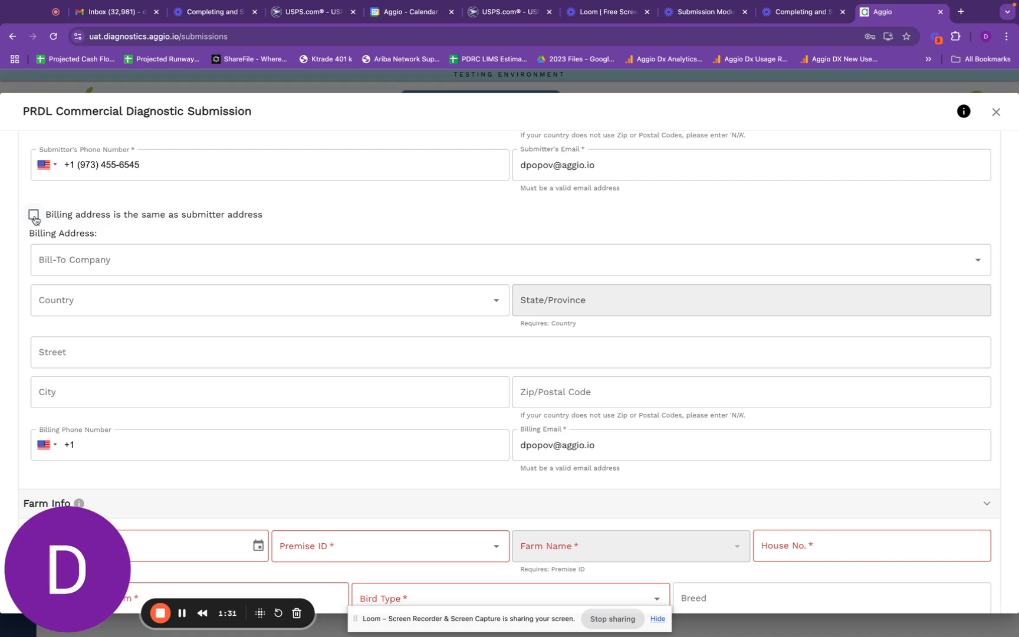
click(33, 216)
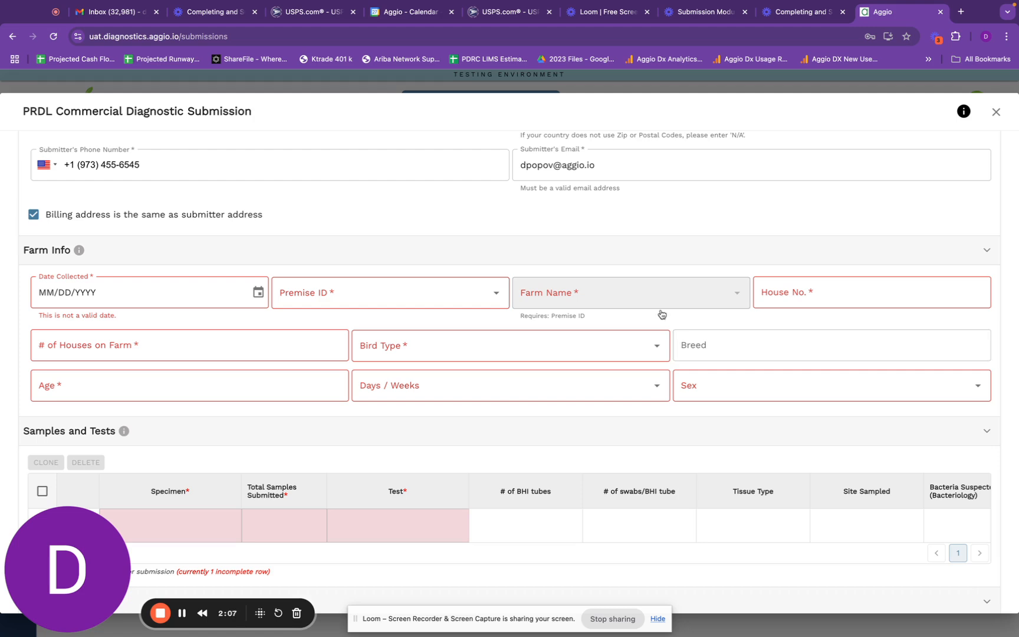
- Set the collection date to 11/01/2024, premise 0034P2K and its only farm
click(184, 291)
click(258, 293)
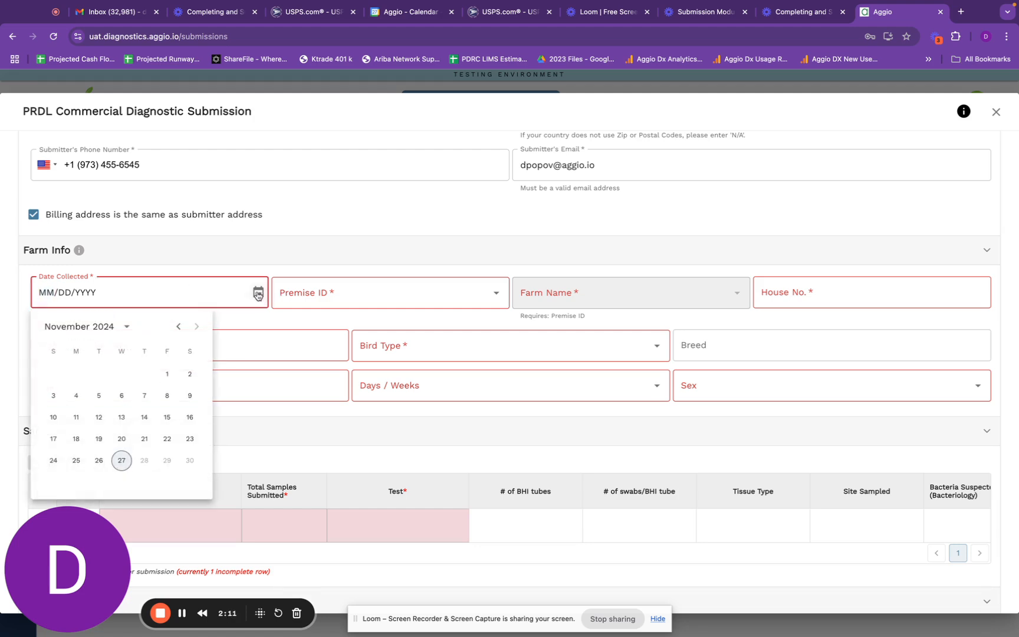
click(167, 374)
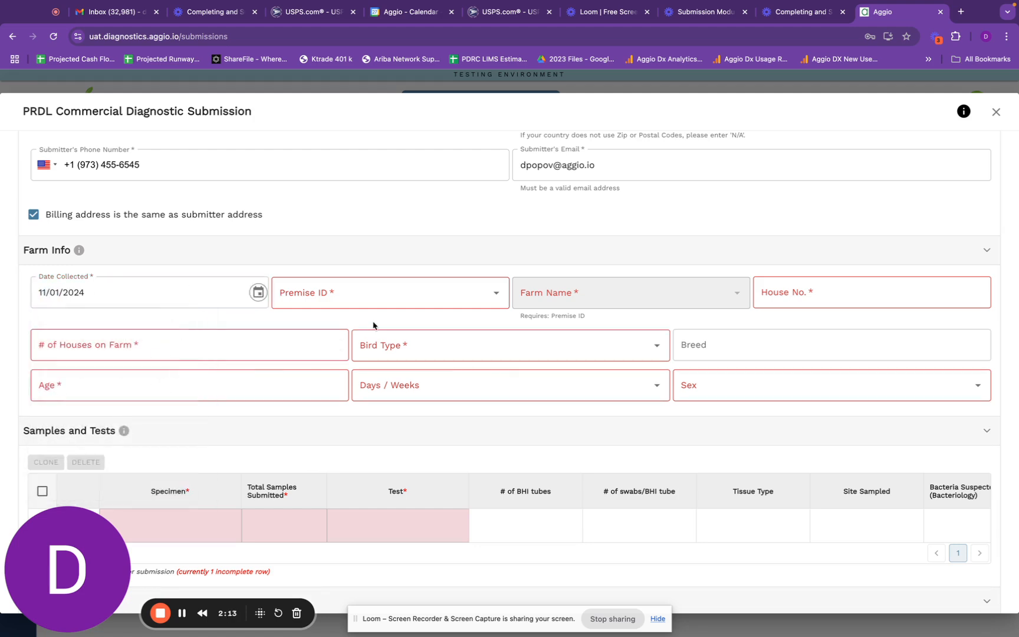
click(412, 292)
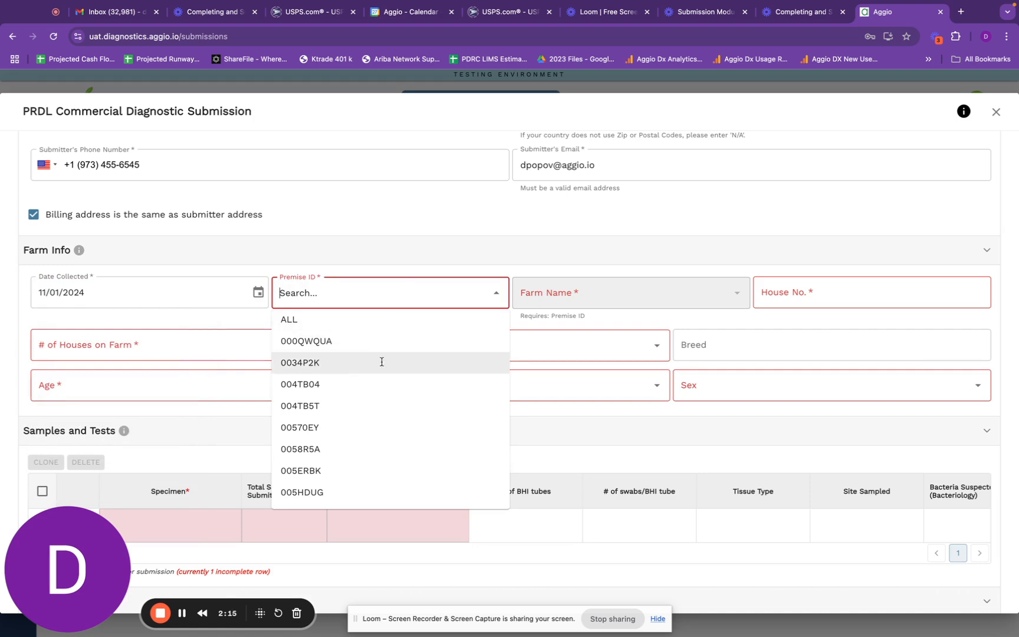
click(375, 367)
click(651, 289)
click(626, 326)
- Enter house number 5, 5 houses on farm, and Broiler as the bird type
click(792, 306)
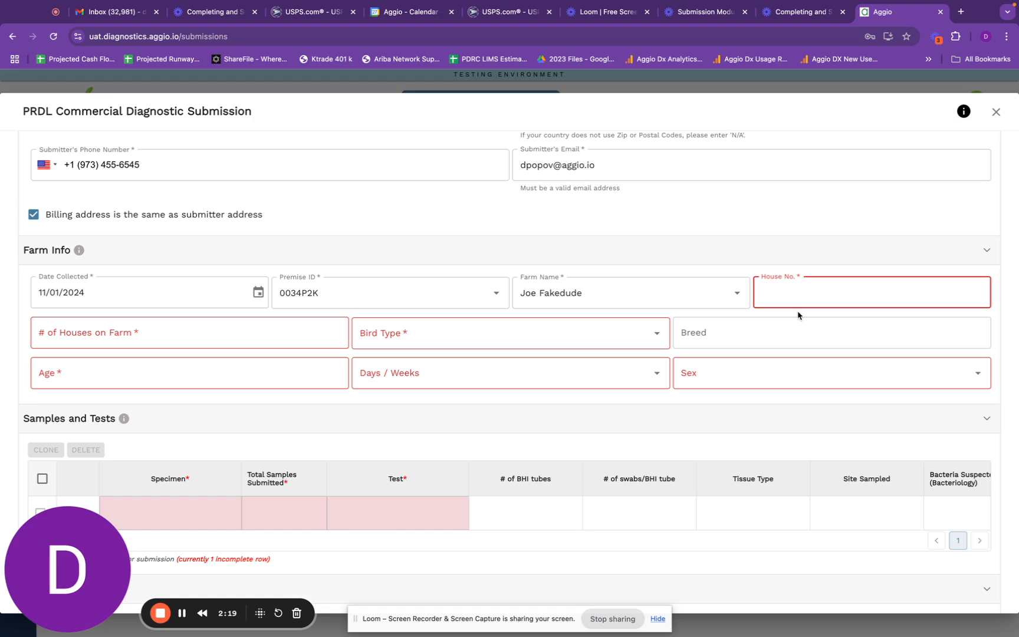
text(5)
click(277, 331)
text(5)
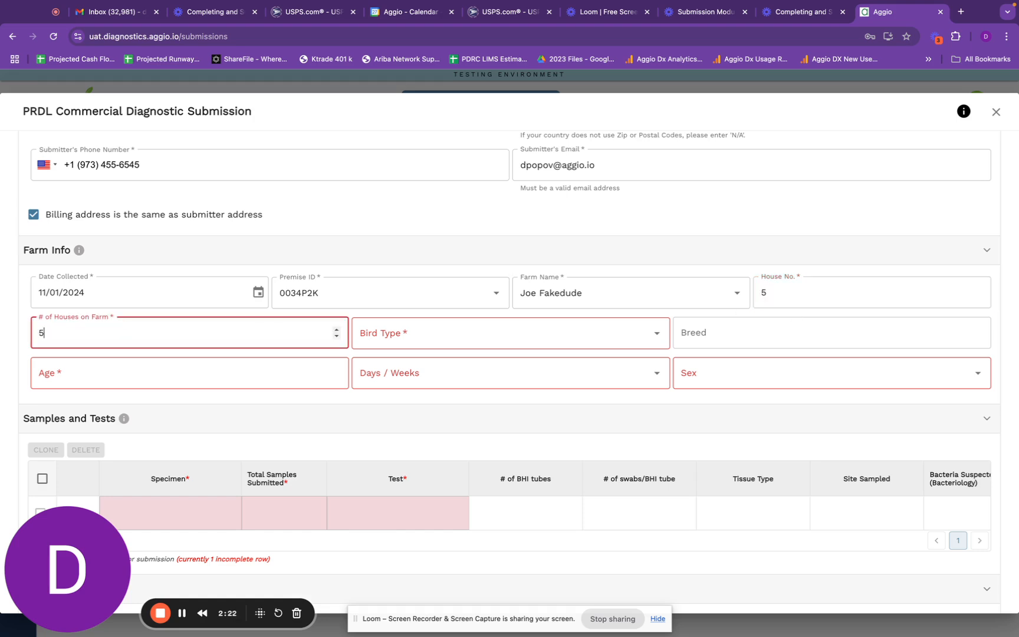
click(401, 339)
click(401, 383)
click(730, 332)
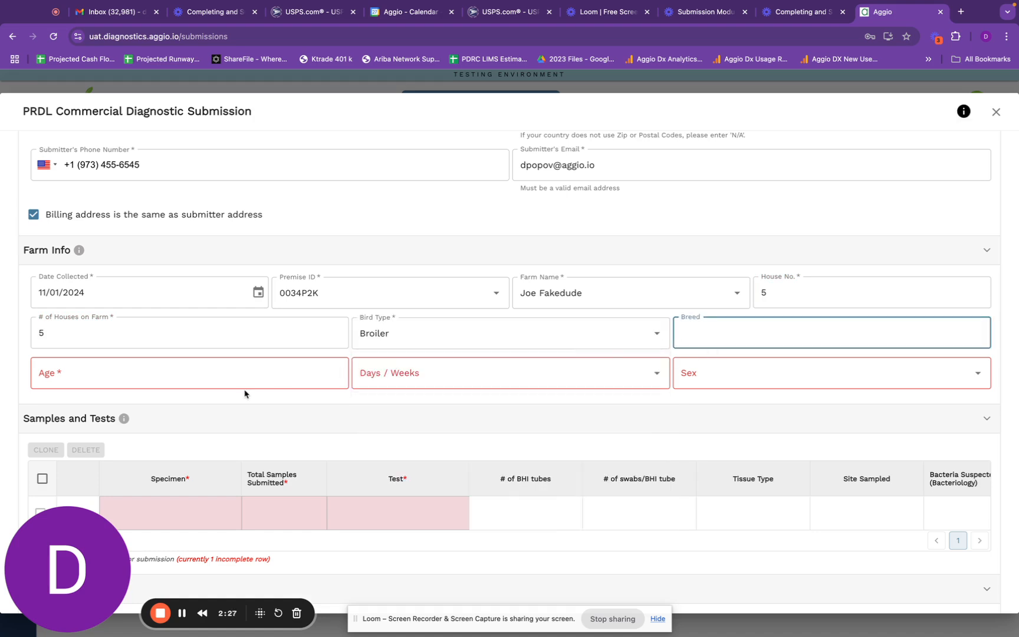
- Record the birds' age as 3 Week(s) and their sex as Male
click(266, 374)
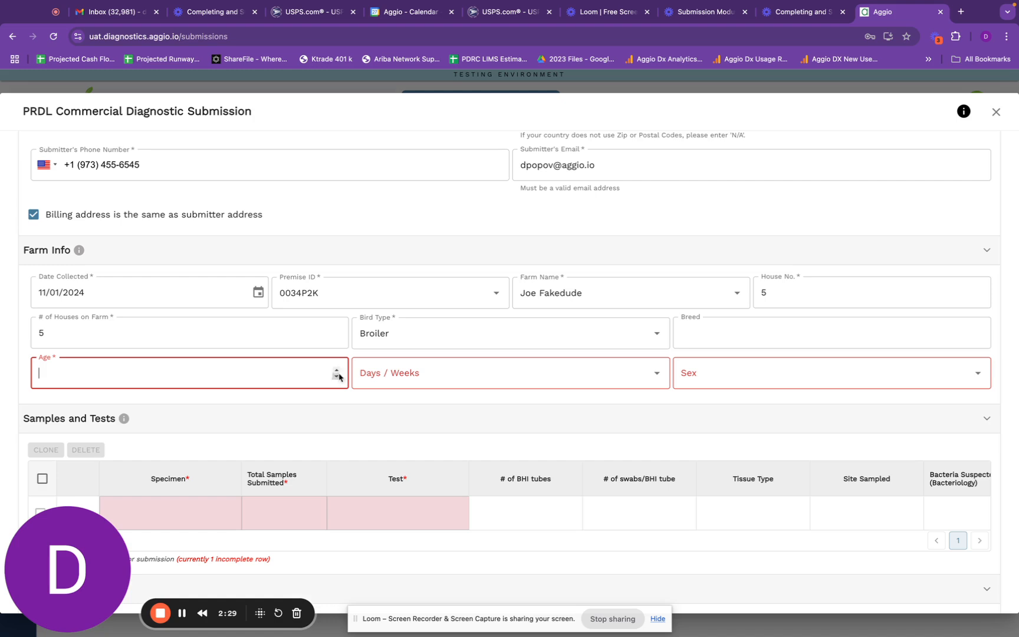
text(3)
click(483, 383)
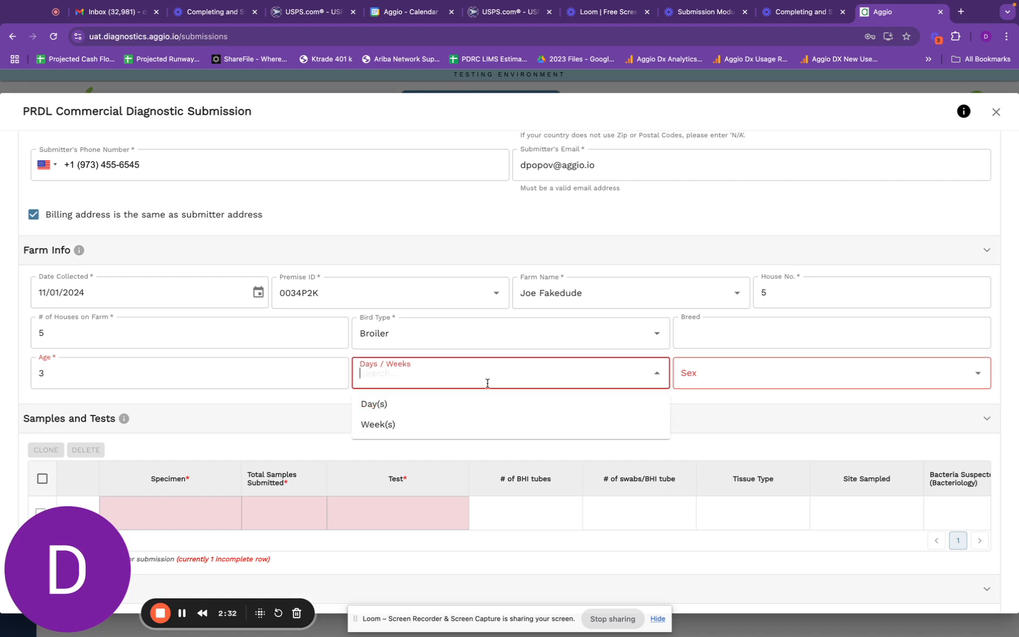
click(456, 433)
click(746, 371)
click(736, 411)
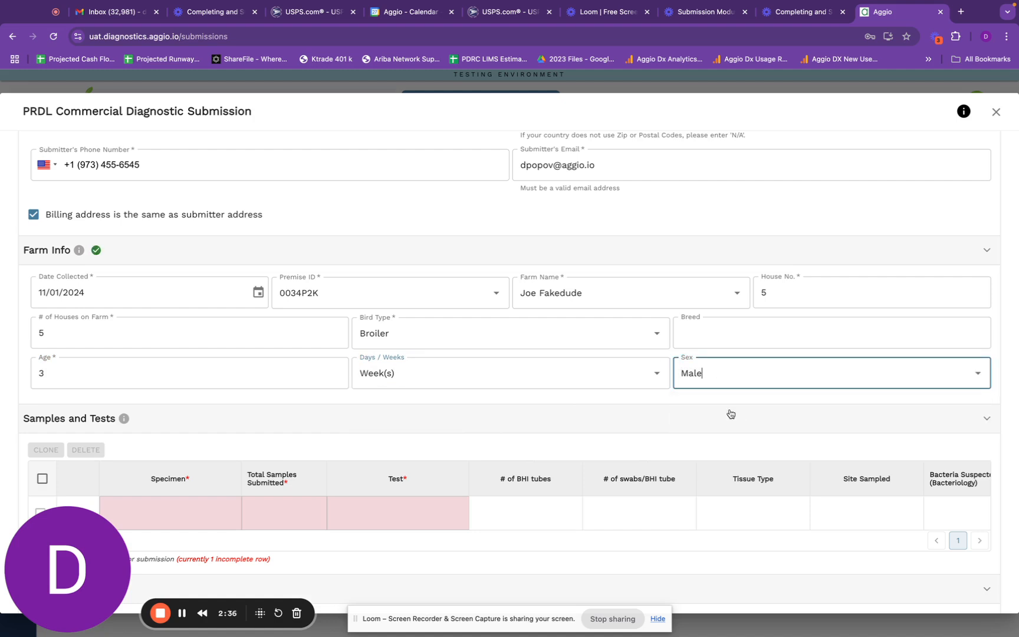
scroll(552, 404, down, 3)
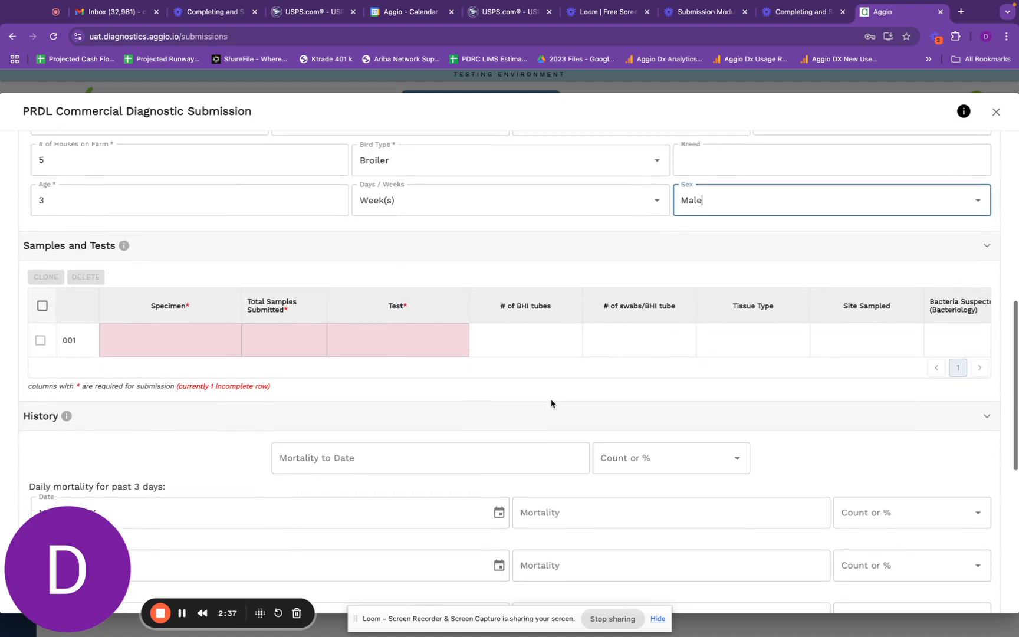
- Set sample row 001 to a Blood specimen with 4 total samples submitted
scroll(551, 404, down, 1)
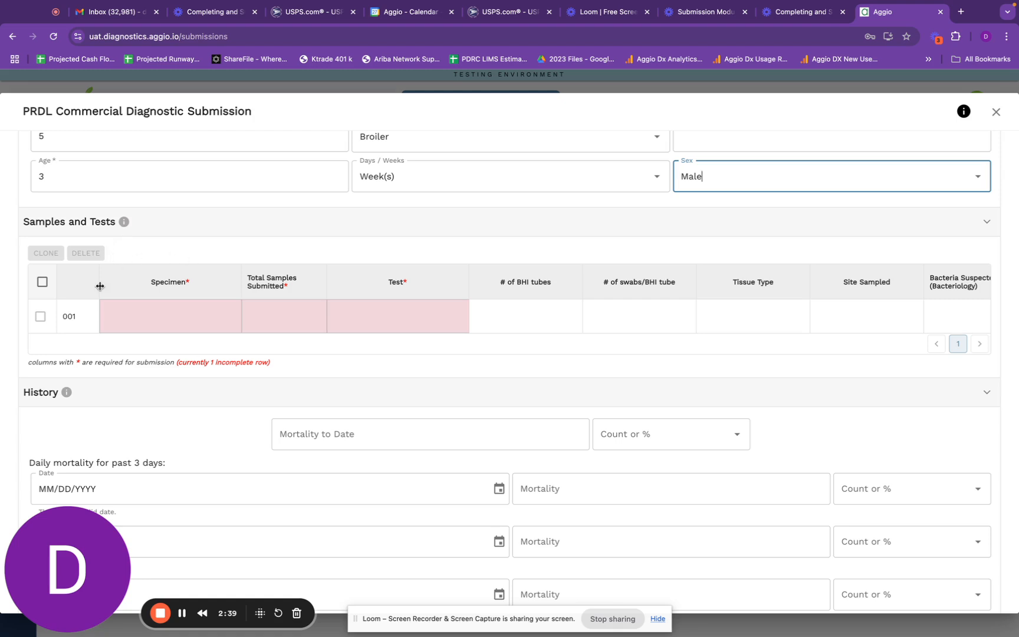
click(139, 326)
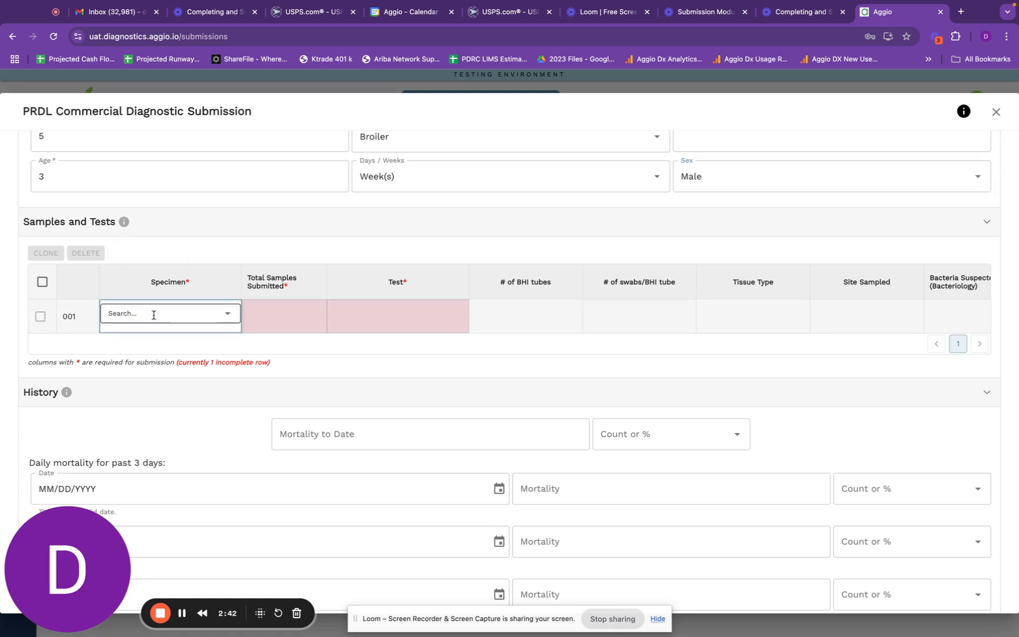
click(230, 316)
click(203, 354)
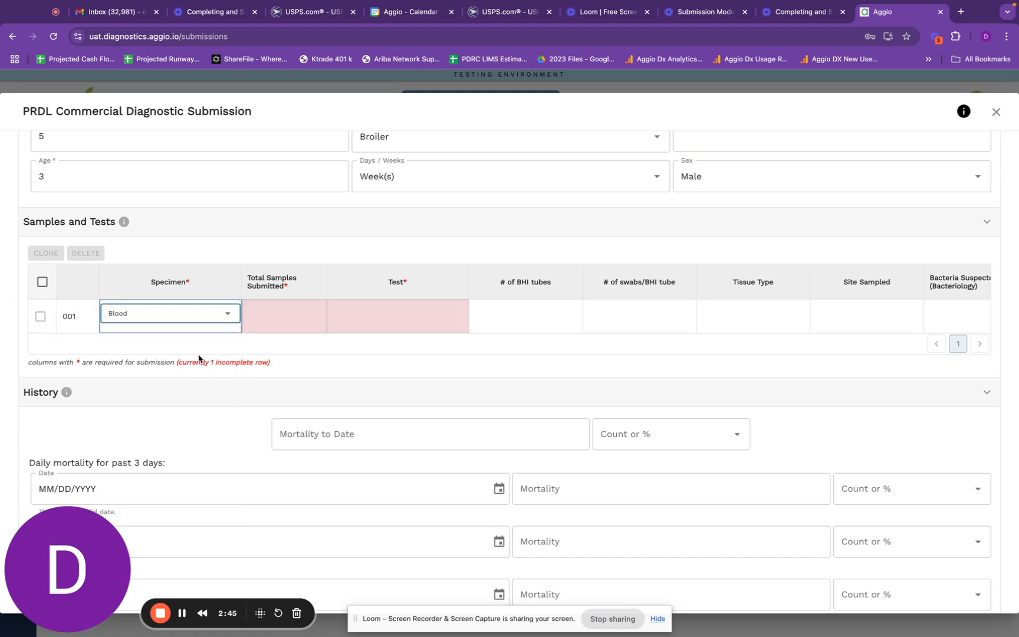
click(289, 318)
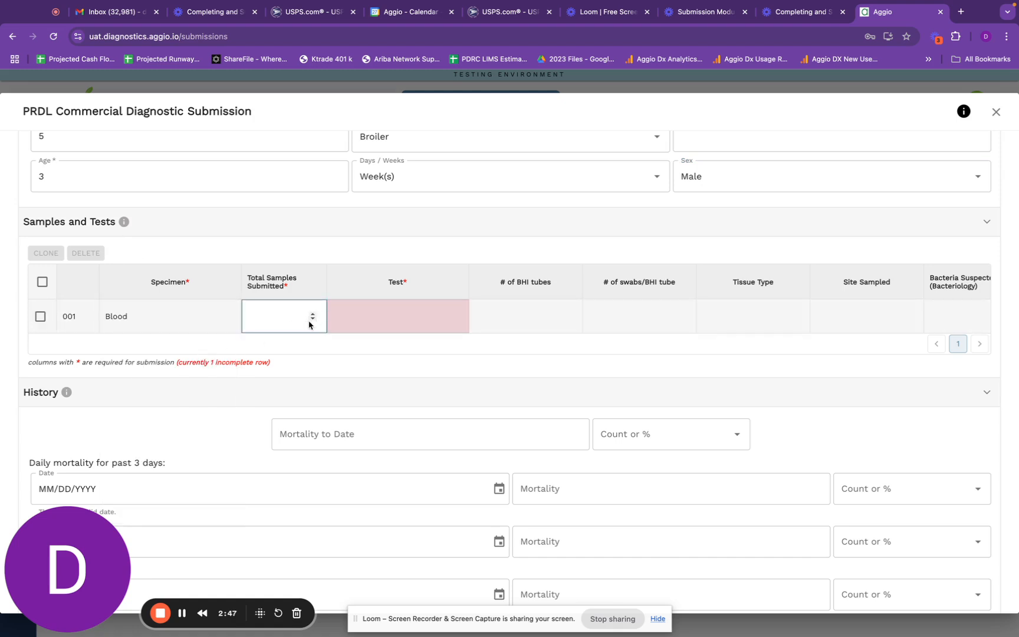
text(4)
- Choose aMPV-A RT-PCR as the test for row 001
click(403, 321)
click(430, 316)
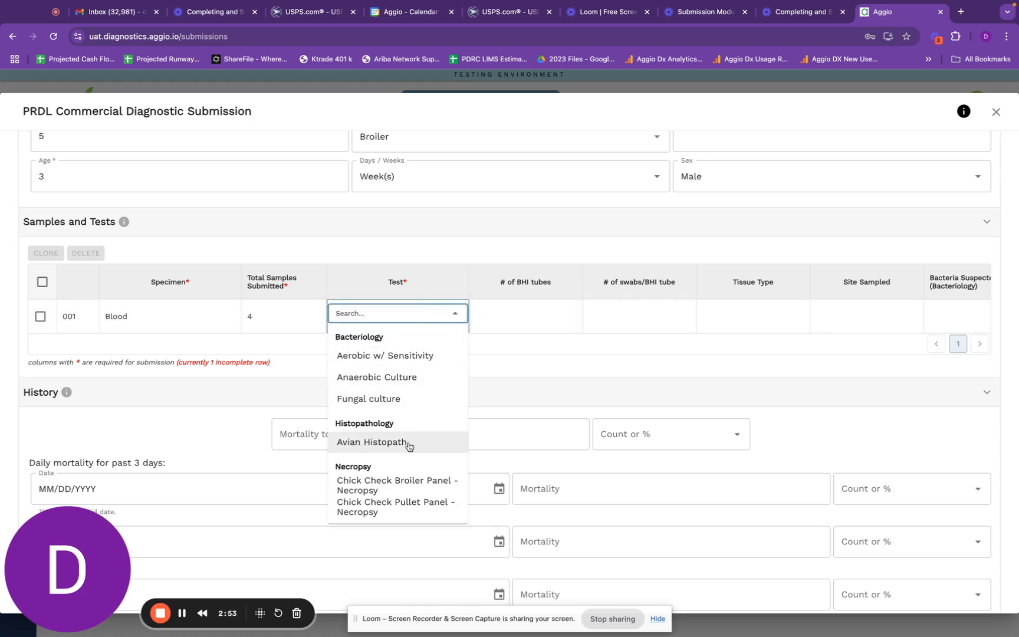
scroll(407, 451, down, 5)
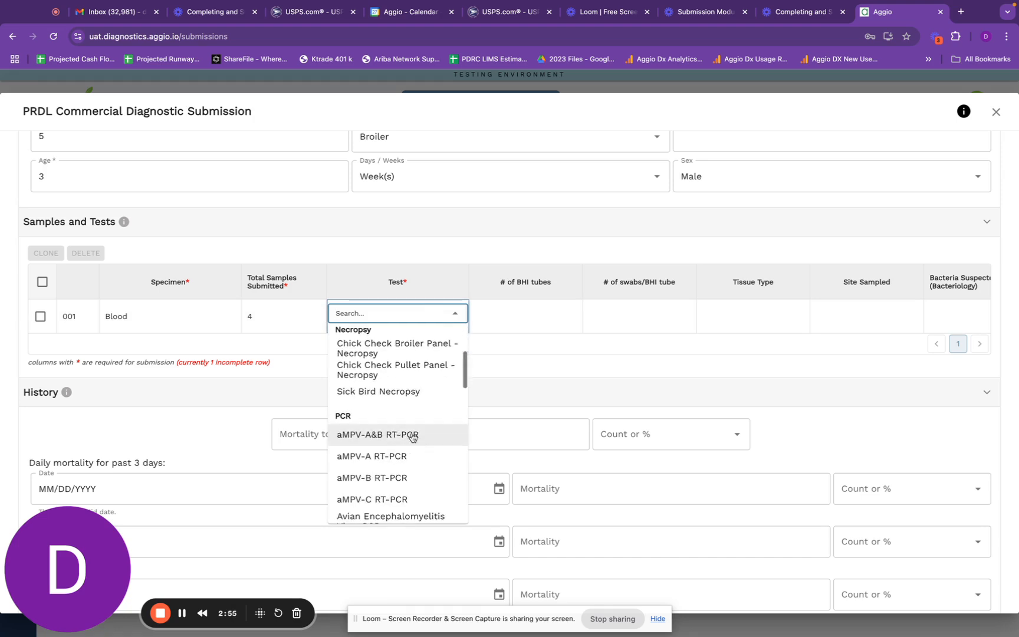
click(408, 454)
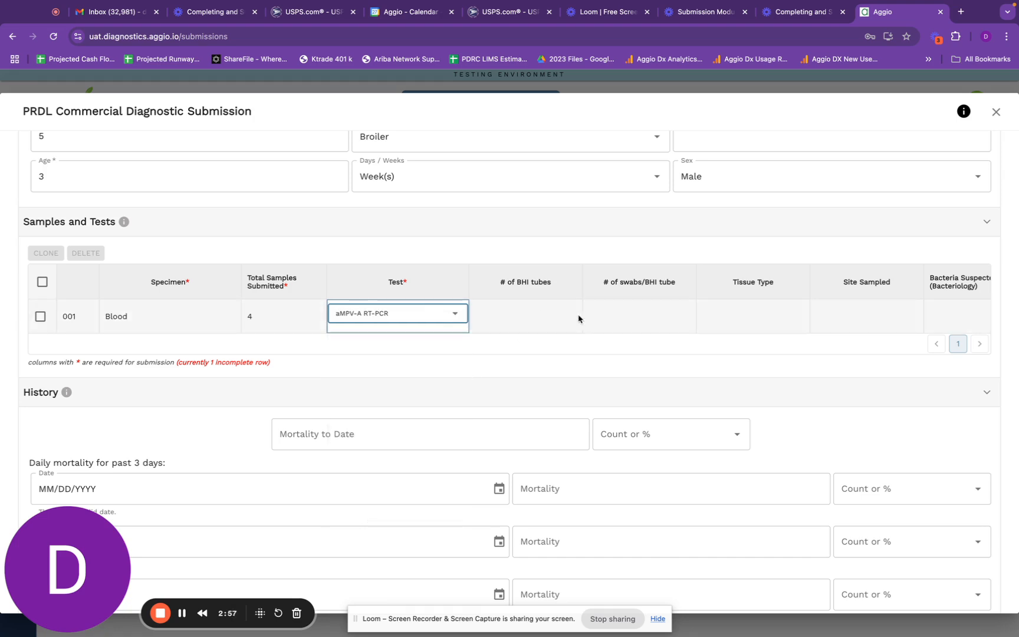
scroll(822, 333, right, 5)
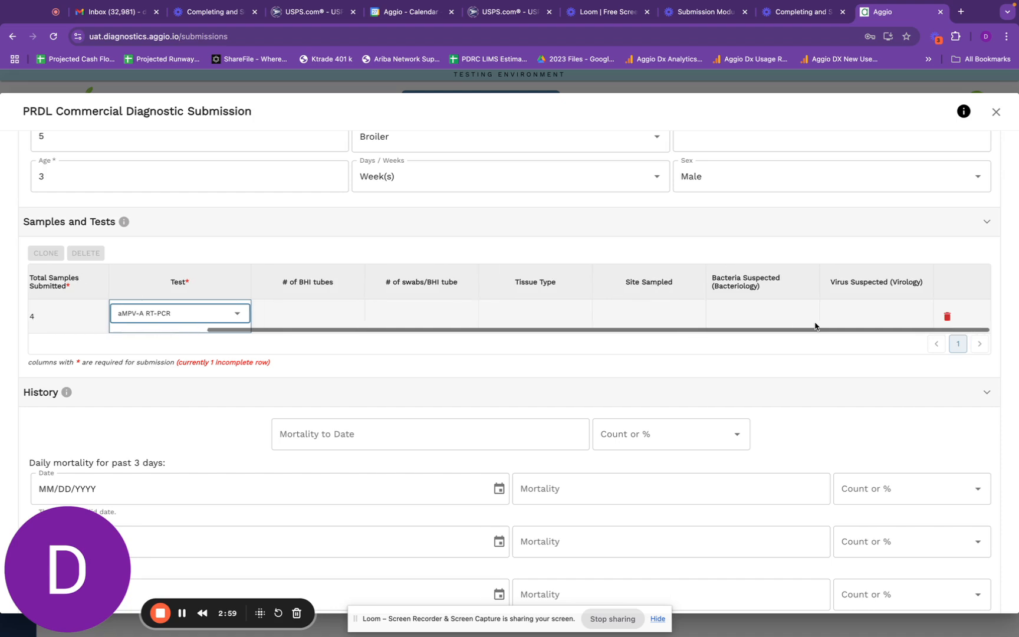
scroll(671, 316, left, 5)
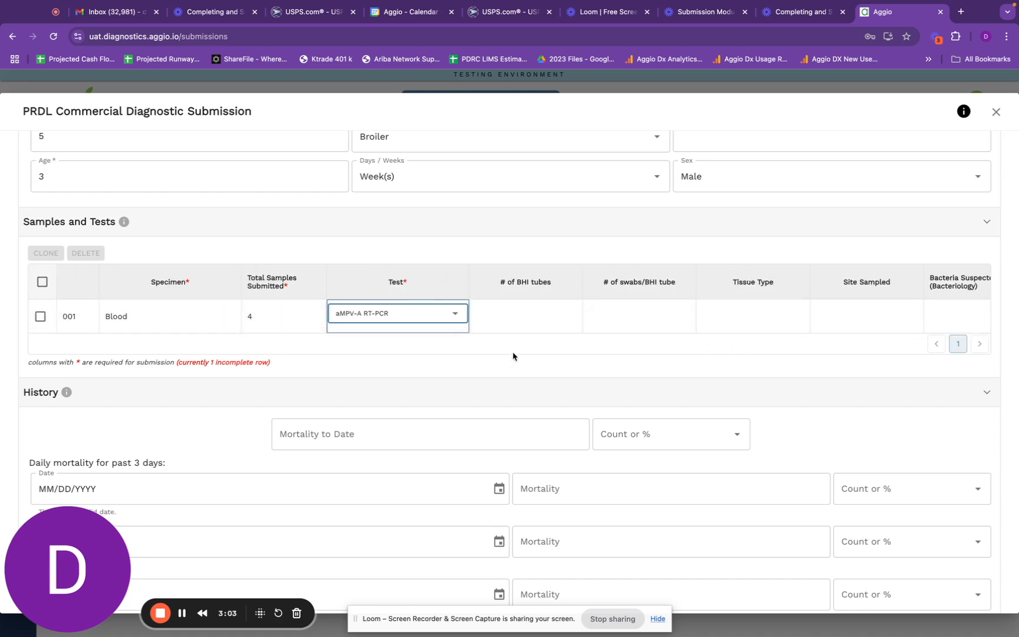
scroll(512, 355, down, 5)
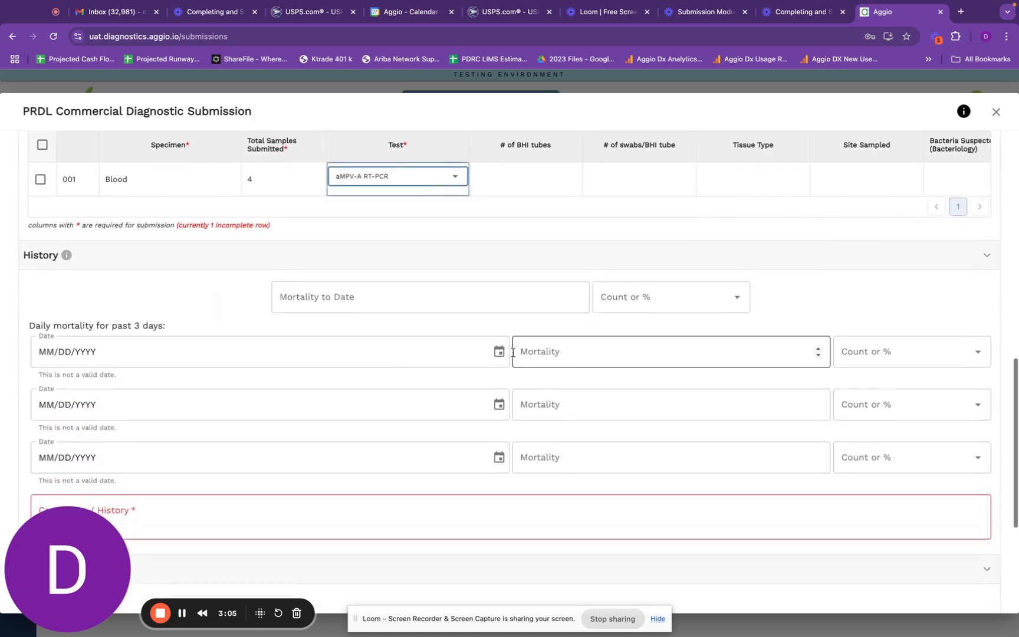
- Enter 2 as Mortality to Date and set its unit to %
scroll(513, 354, down, 2)
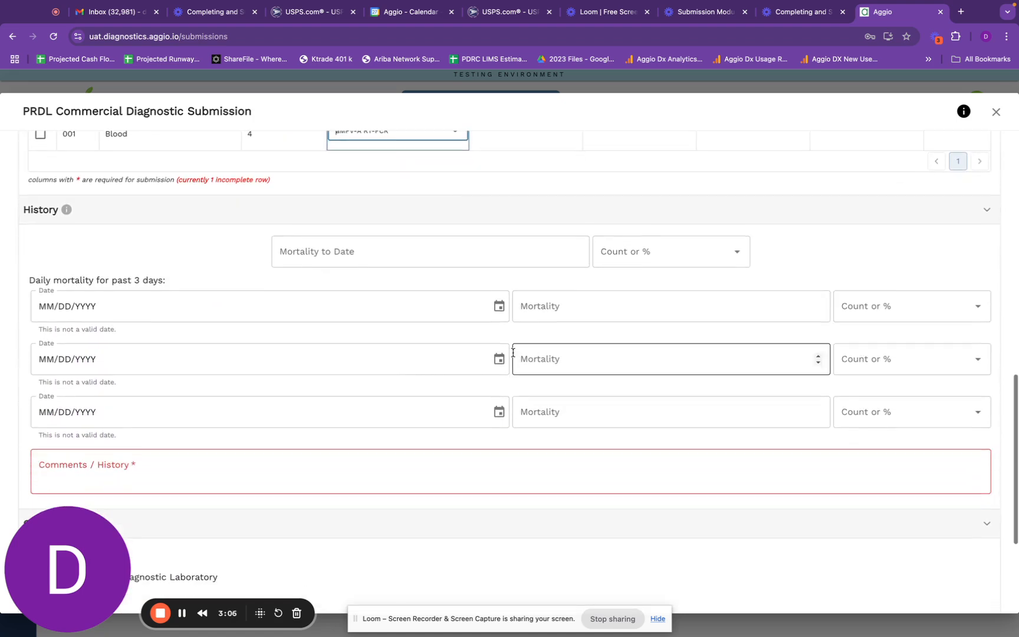
click(477, 254)
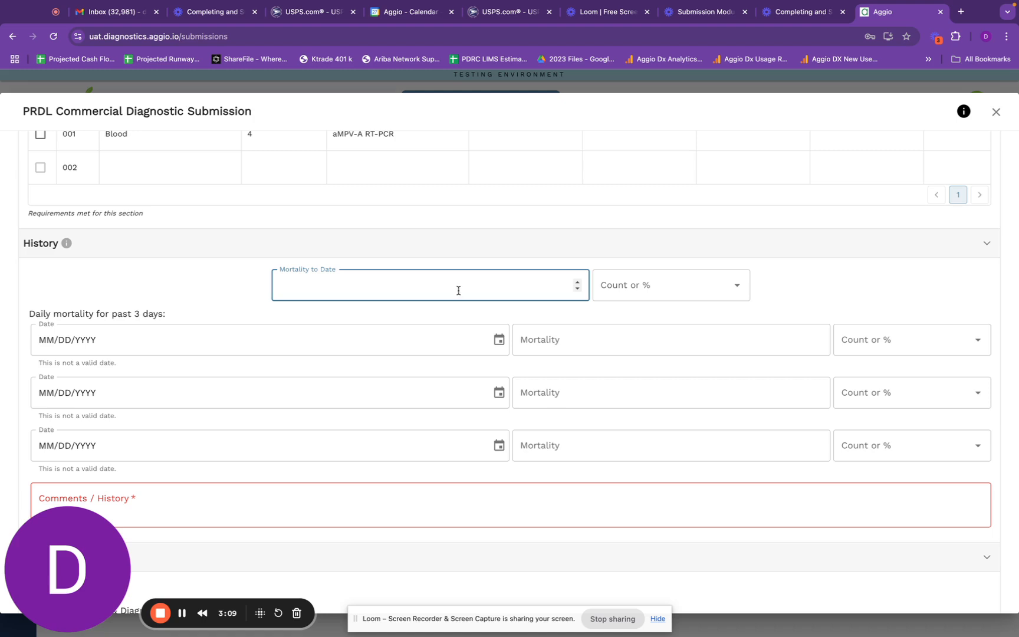
text(2)
click(613, 288)
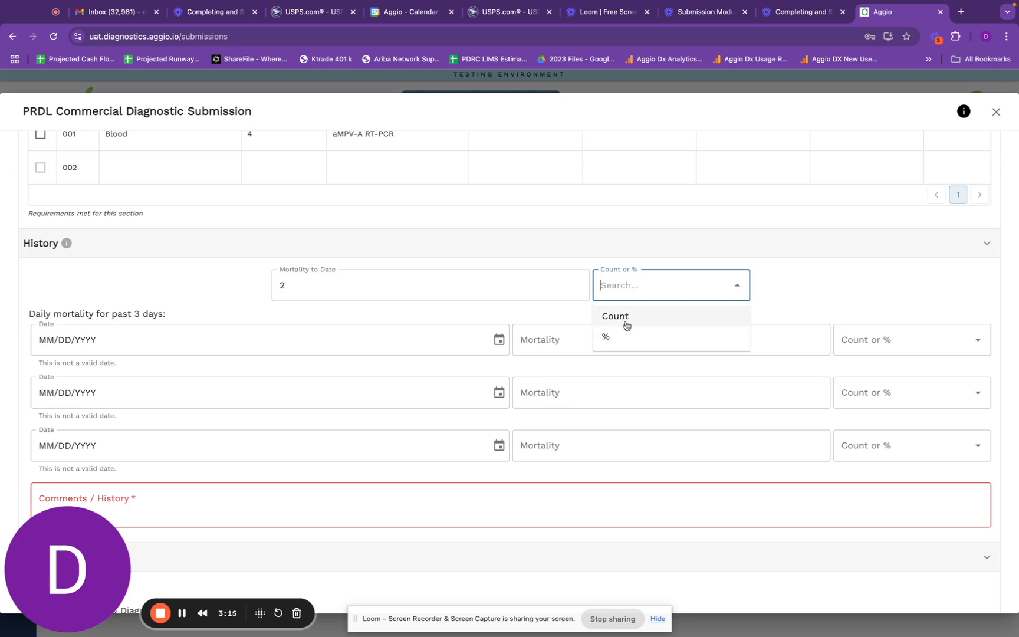
click(618, 341)
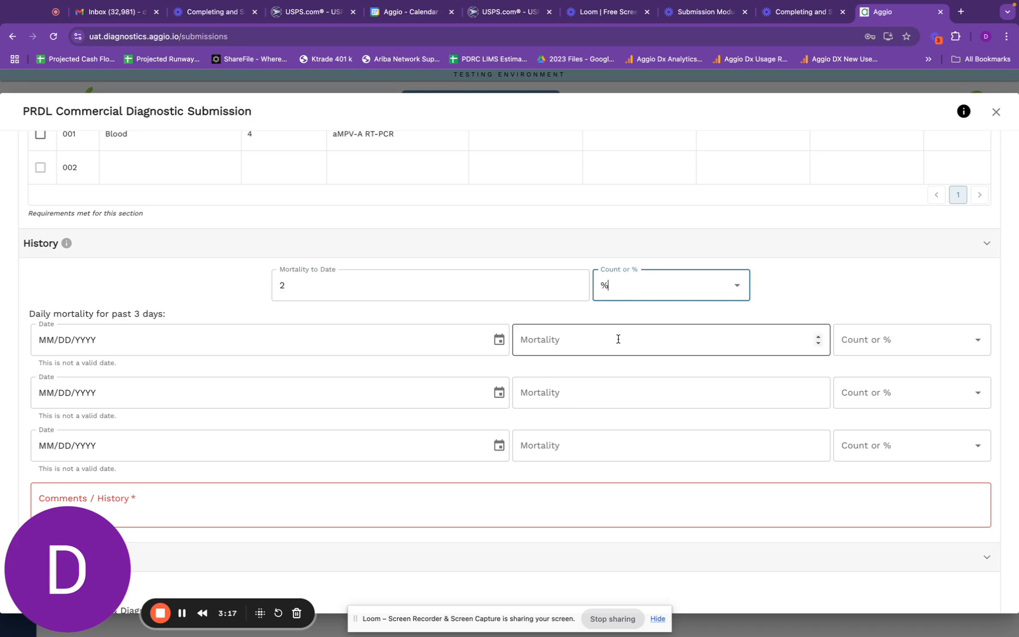
scroll(424, 366, down, 1)
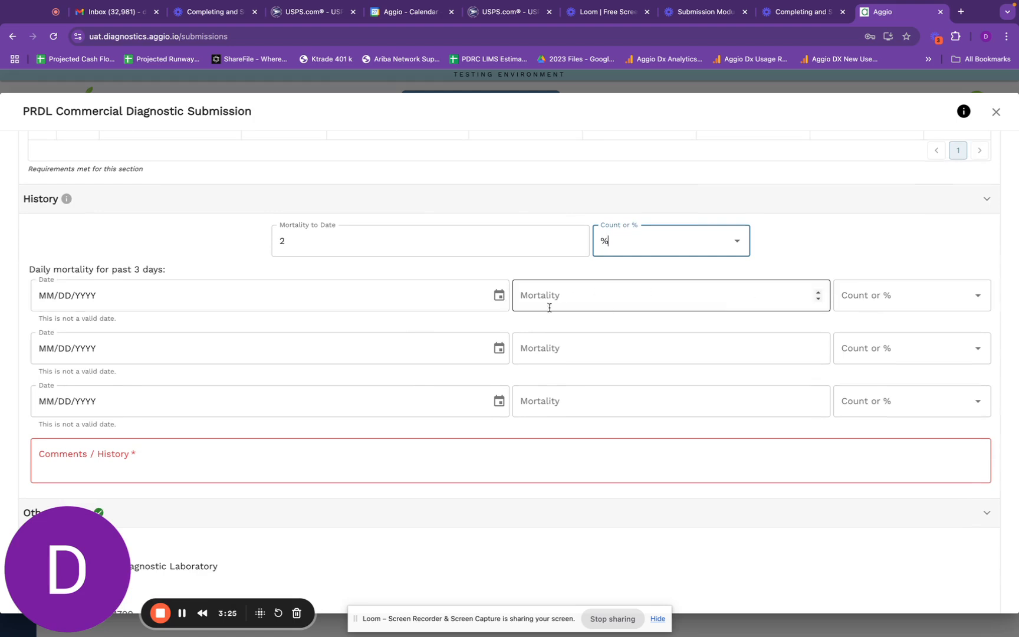
scroll(480, 361, down, 3)
click(345, 342)
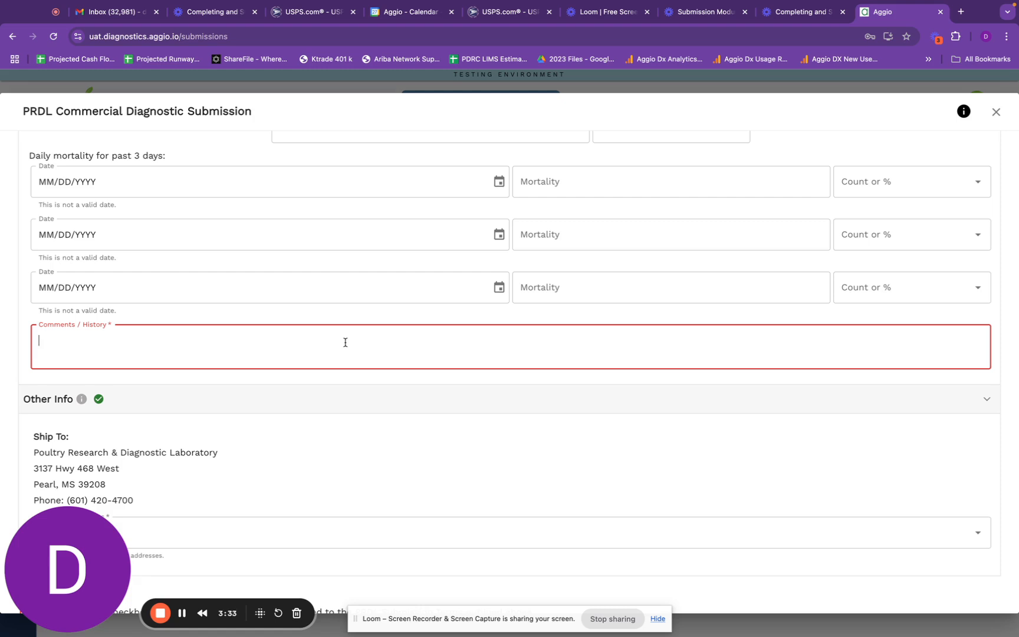
- Enter 'Not available' as the comments/history note and review the Additional Contacts list
text(Not available)
scroll(356, 384, down, 3)
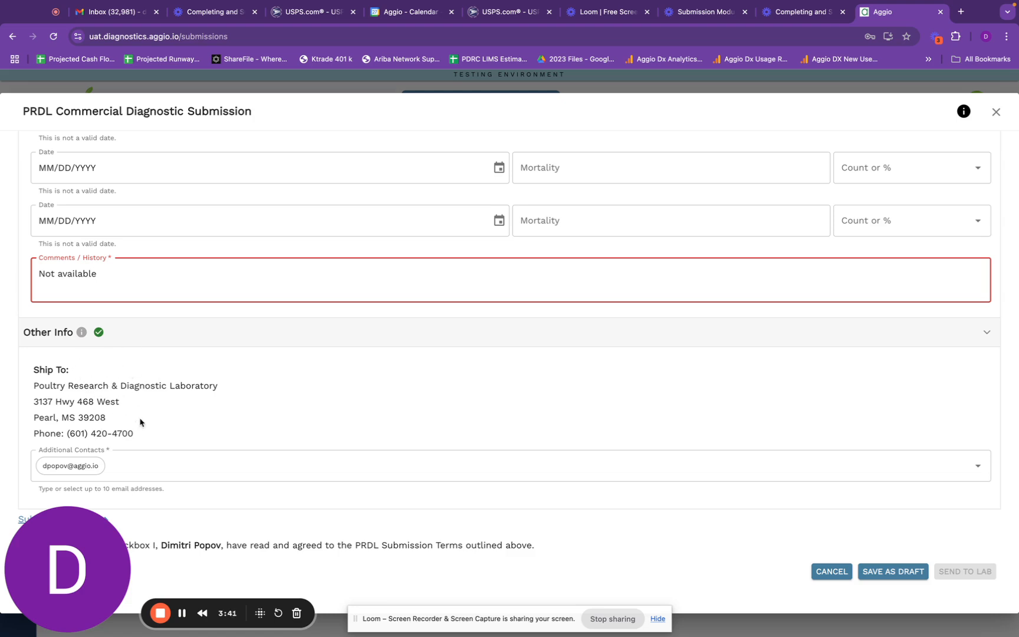
click(158, 465)
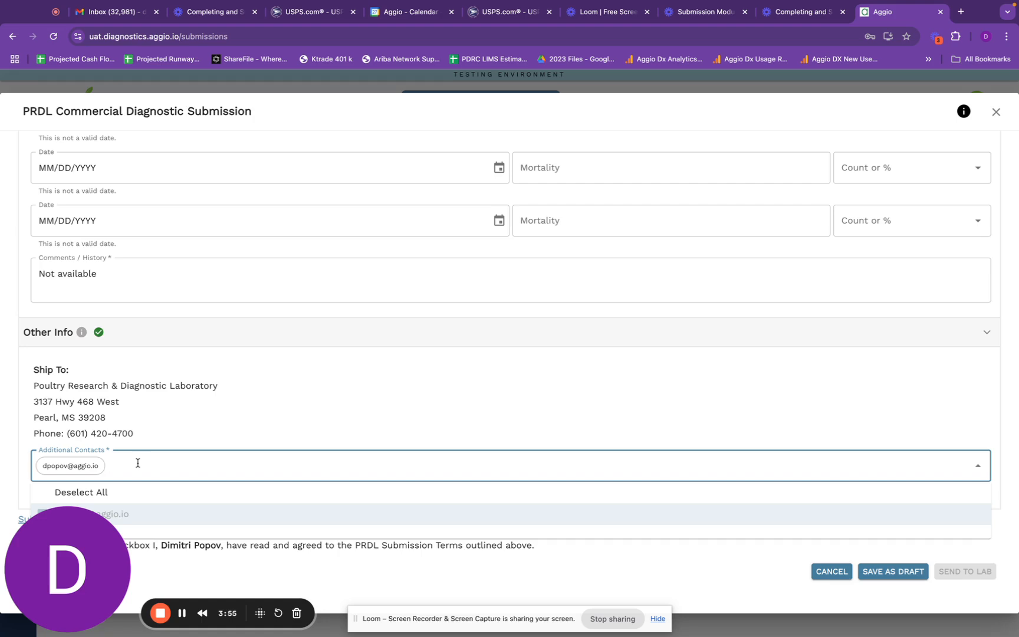
drag(76, 536, 595, 532)
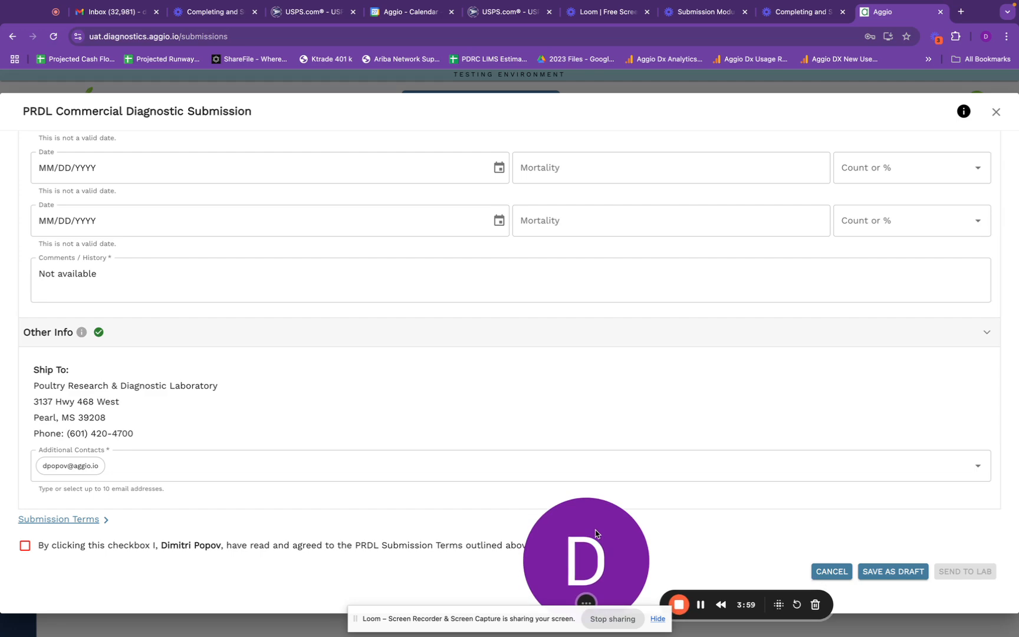
- Expand the PRDL Submission Terms and tick the agreement checkbox
click(87, 519)
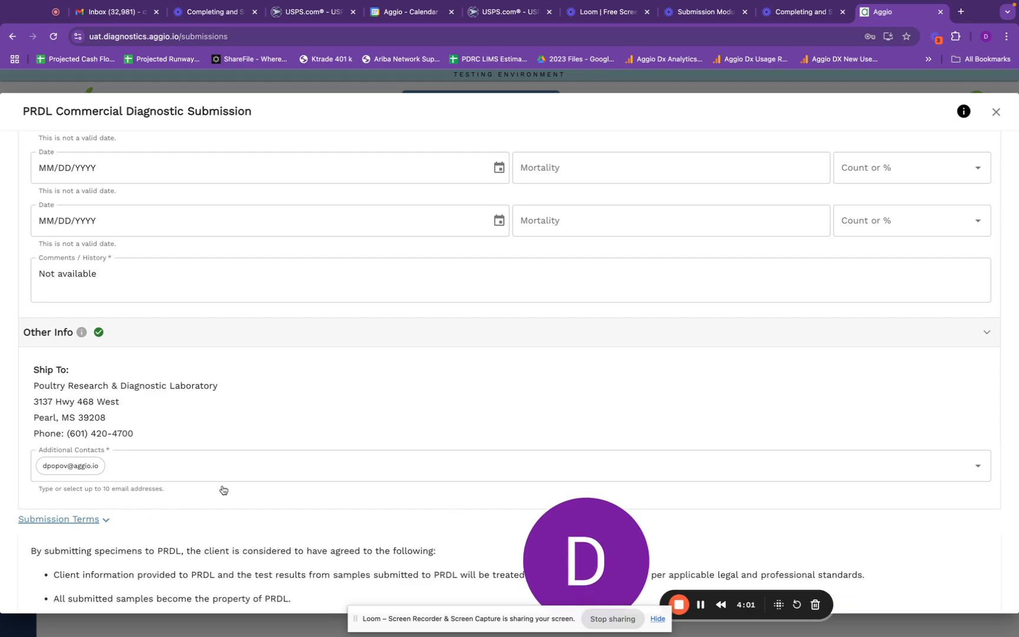
scroll(224, 490, down, 5)
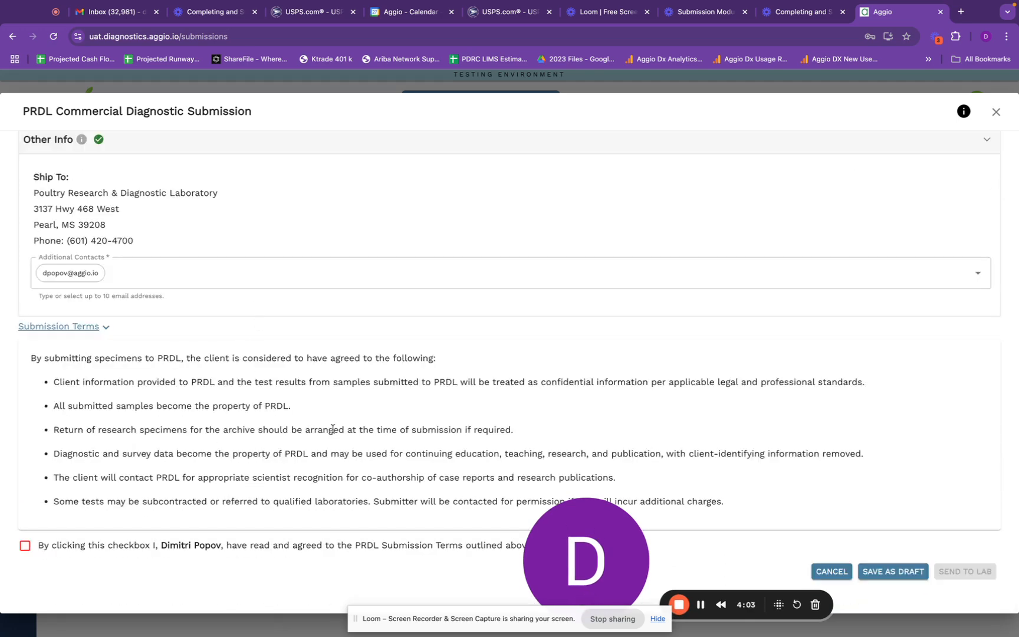
click(25, 545)
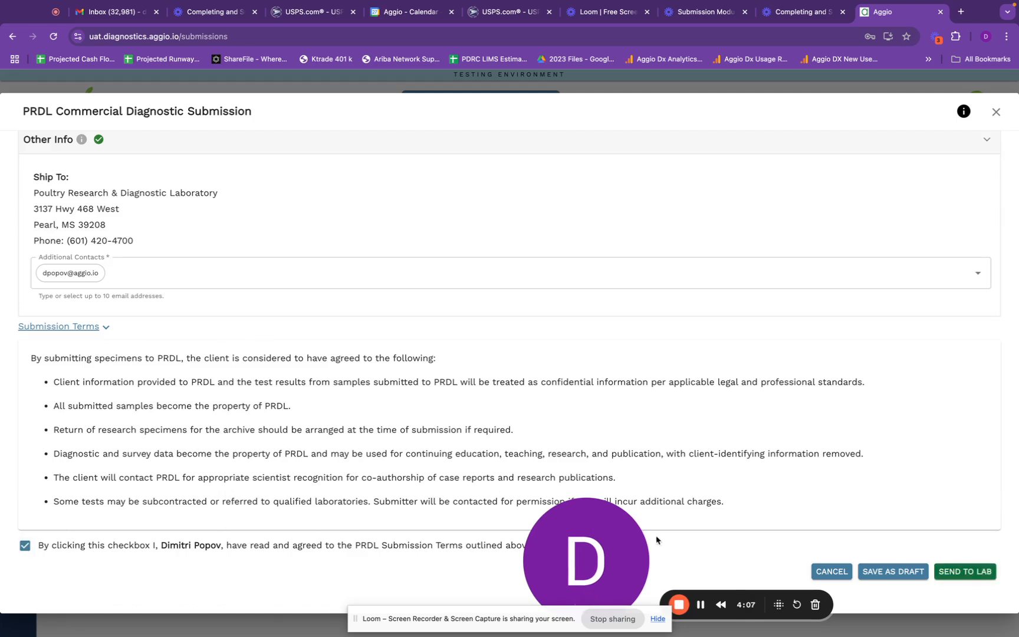
drag(582, 526, 198, 518)
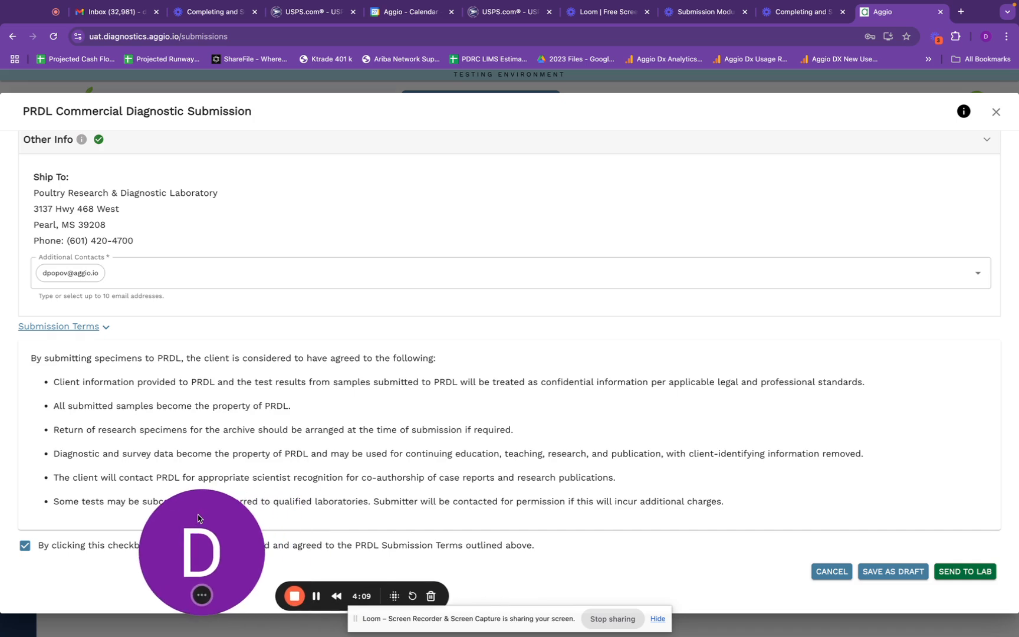